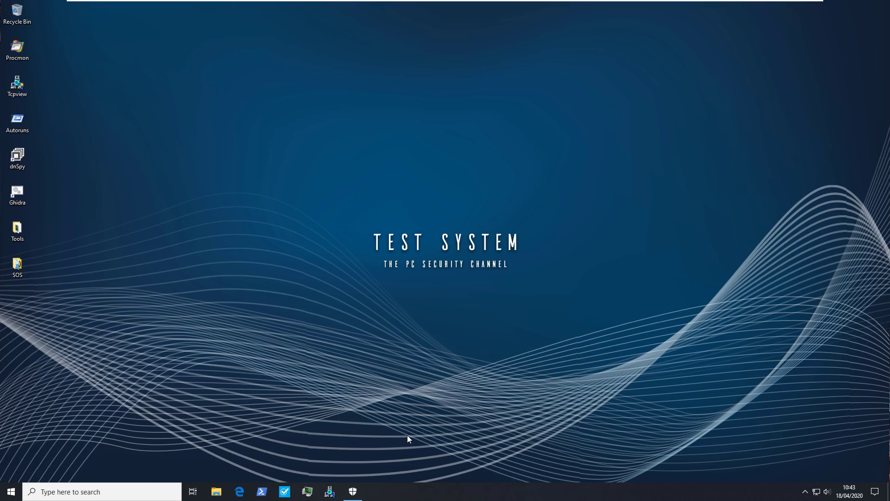
# - Review the virus and threat protection settings in Windows Security, including the protected folders under Controlled folder access
pyautogui.click(356, 491)
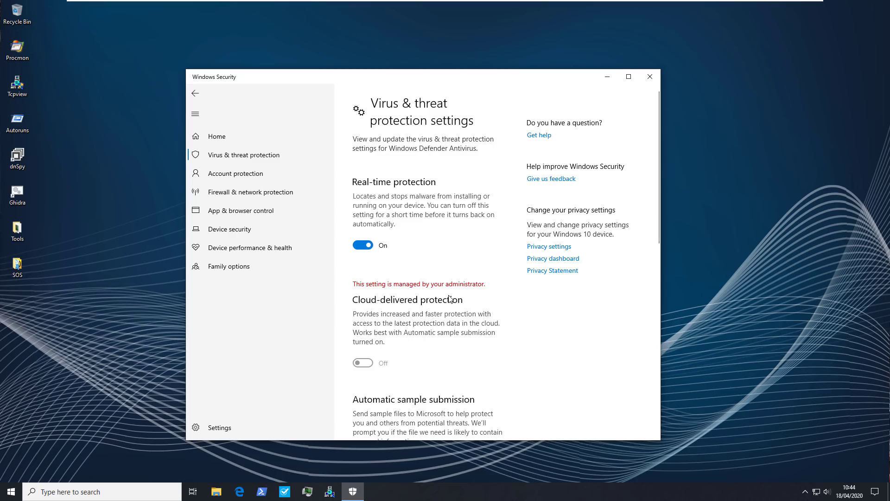
pyautogui.scroll(-5, 449, 299)
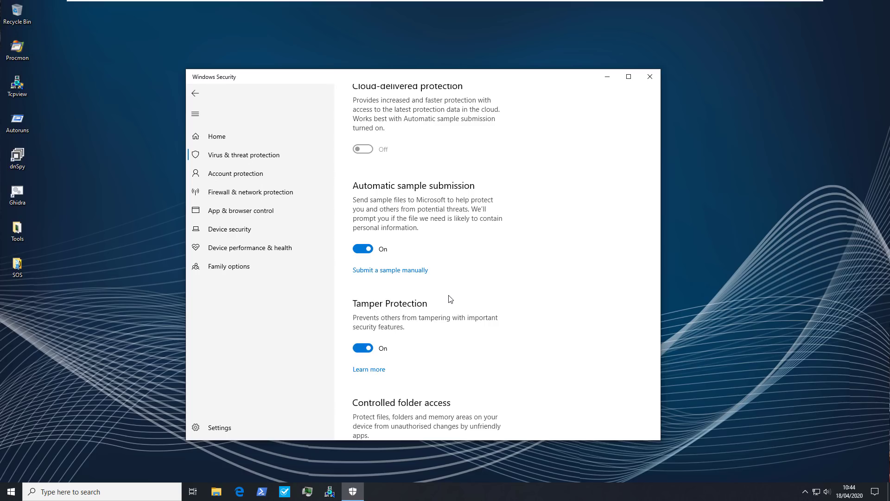
pyautogui.scroll(-2, 449, 299)
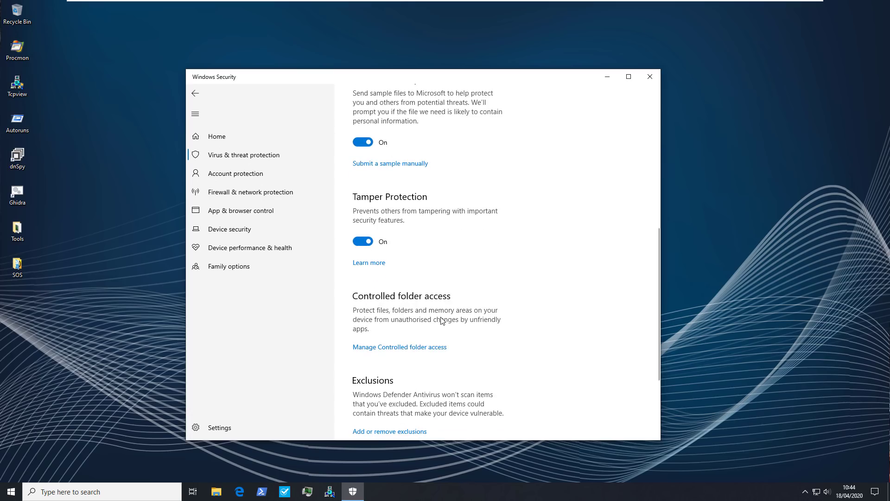
pyautogui.click(425, 347)
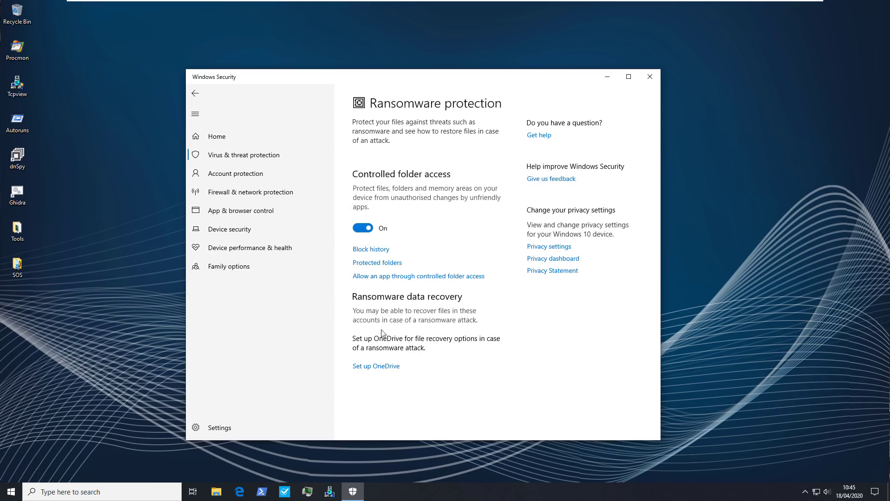
pyautogui.click(378, 262)
pyautogui.click(368, 297)
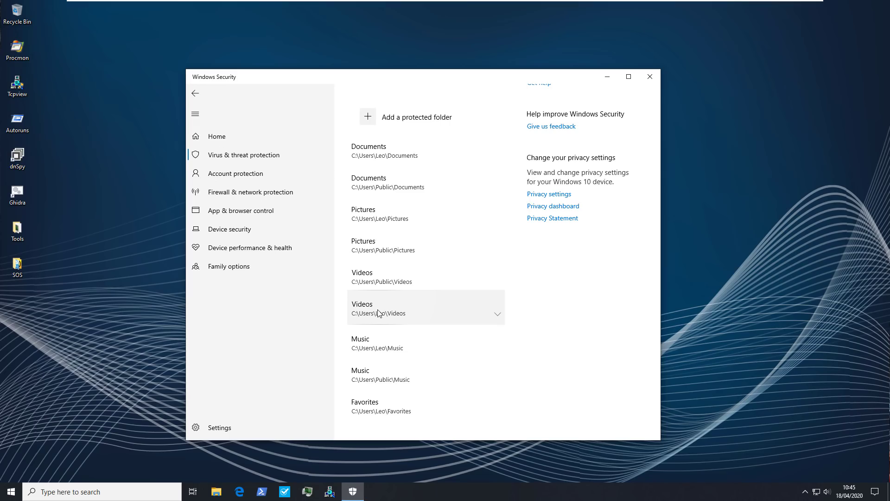
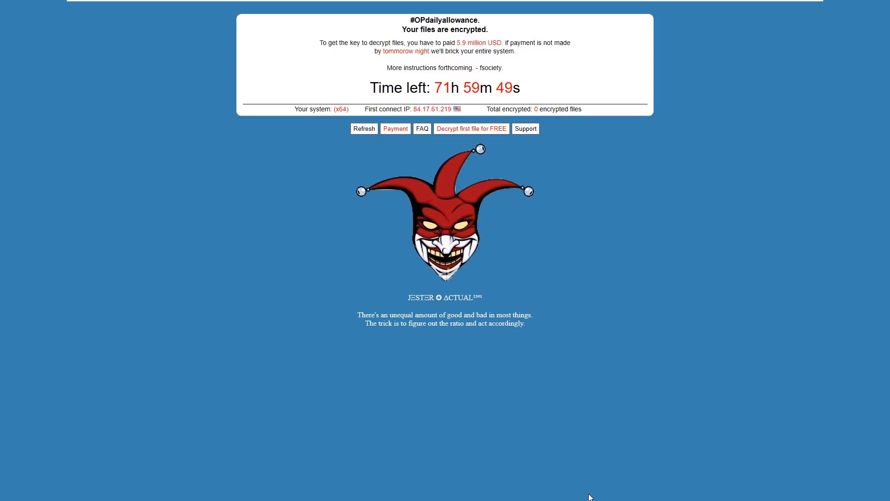
# - Check the firewall and network protection page and the virus and threat protection overview, and close Windows Security
pyautogui.press('F11')
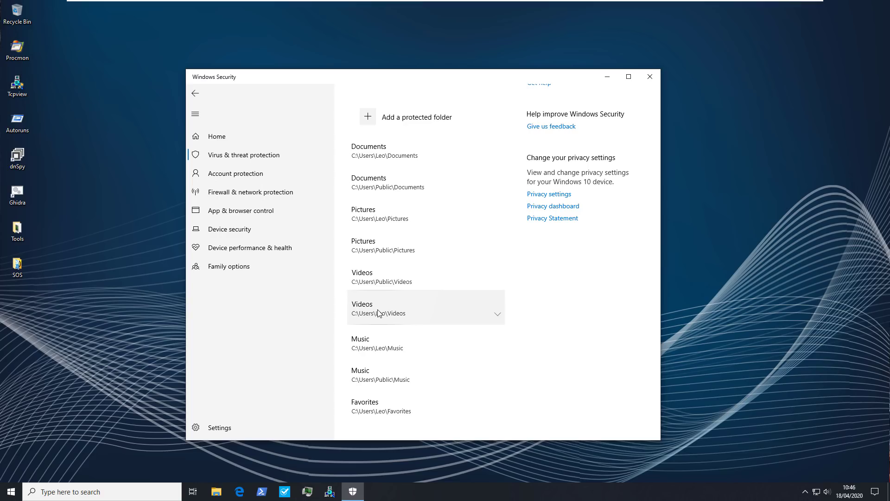
pyautogui.hotkey('alt', 'Left')
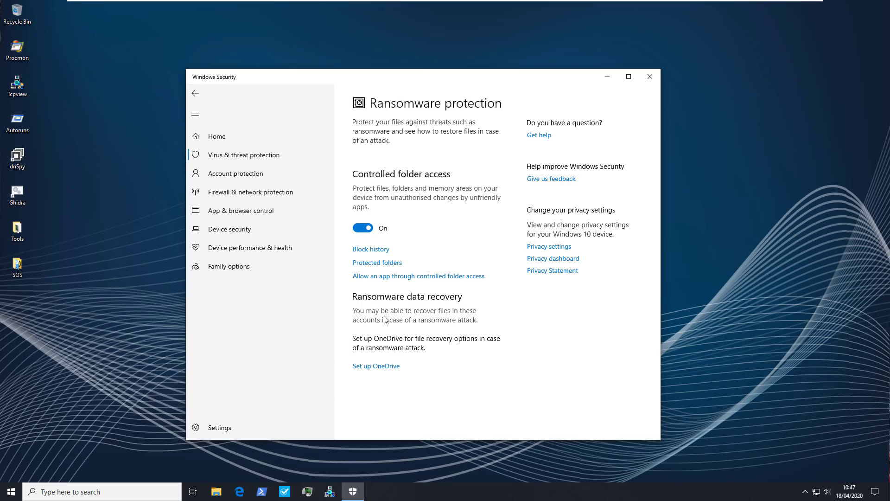
pyautogui.click(259, 192)
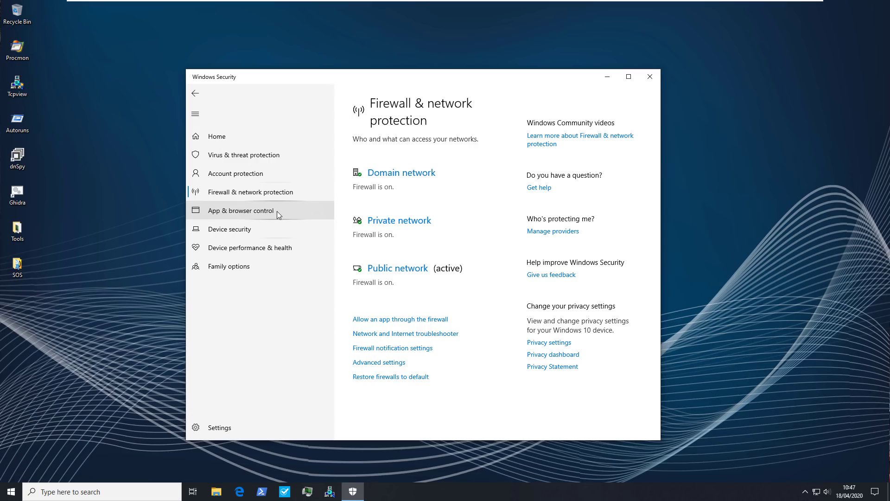
pyautogui.click(277, 149)
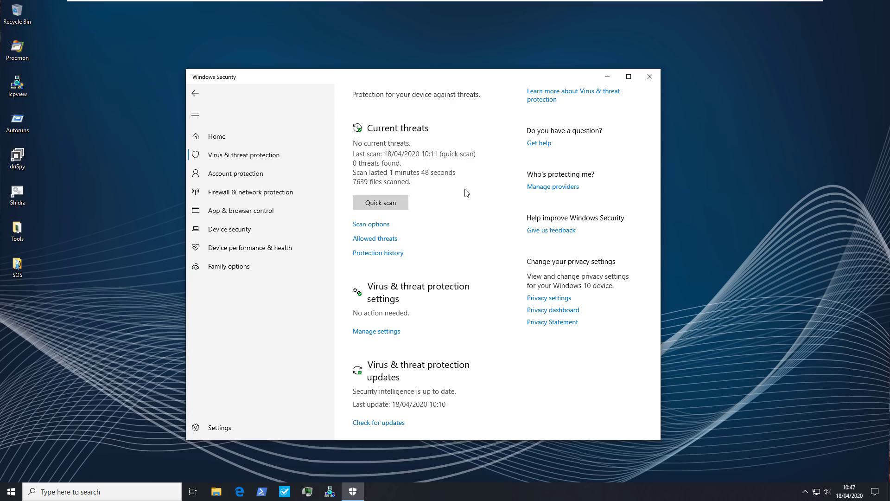
pyautogui.click(650, 77)
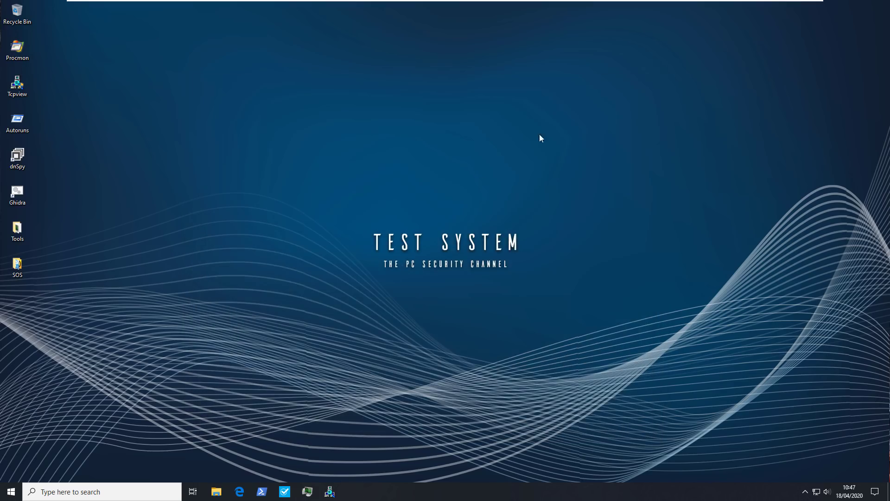
# - Find and open the Local Group Policy Editor
pyautogui.click(12, 491)
pyautogui.write('gp')
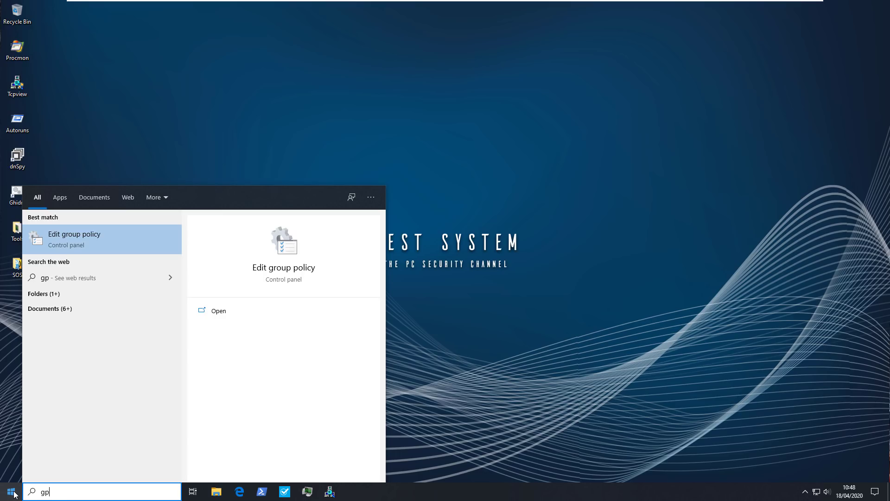
pyautogui.press('Return')
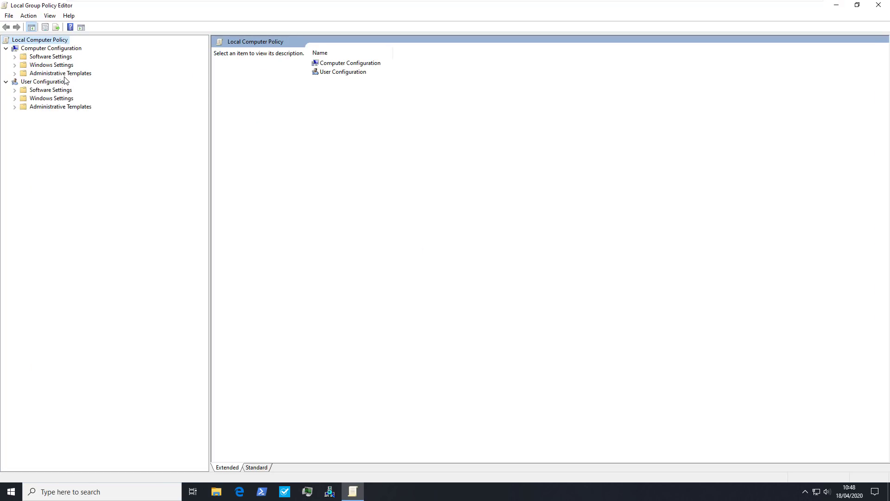
# - Open the MAPS policies of Windows Defender Antivirus under Computer Configuration, Administrative Templates, Windows Components
pyautogui.doubleClick(64, 77)
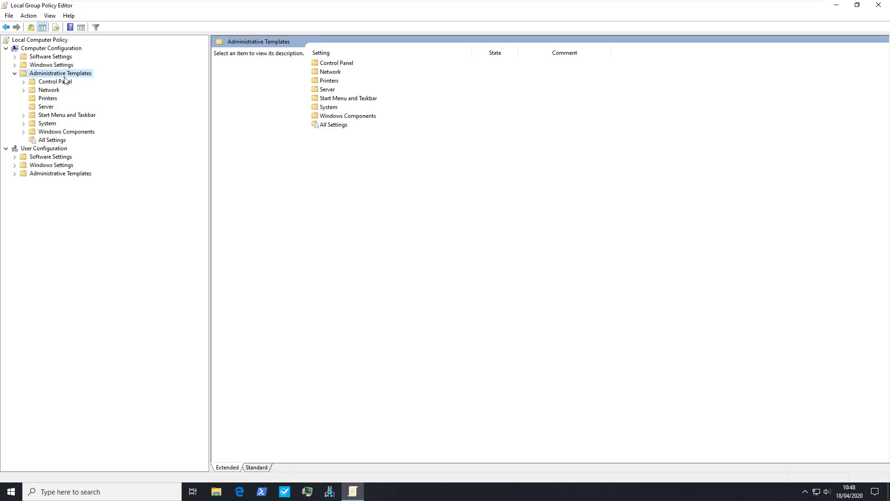
pyautogui.doubleClick(67, 132)
pyautogui.scroll(-12, 68, 132)
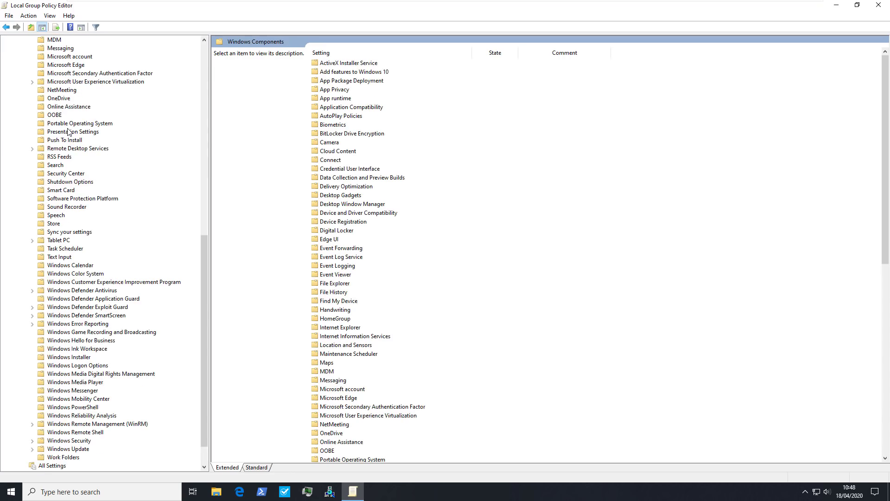
pyautogui.click(76, 291)
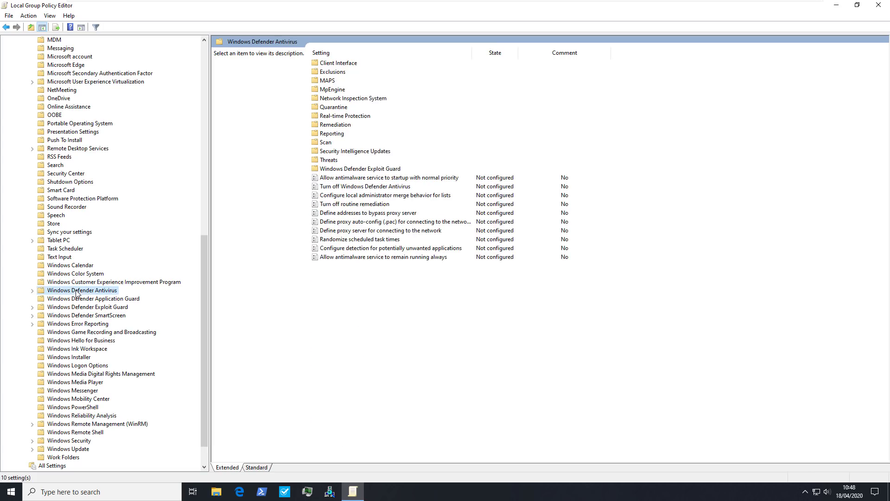
pyautogui.doubleClick(328, 81)
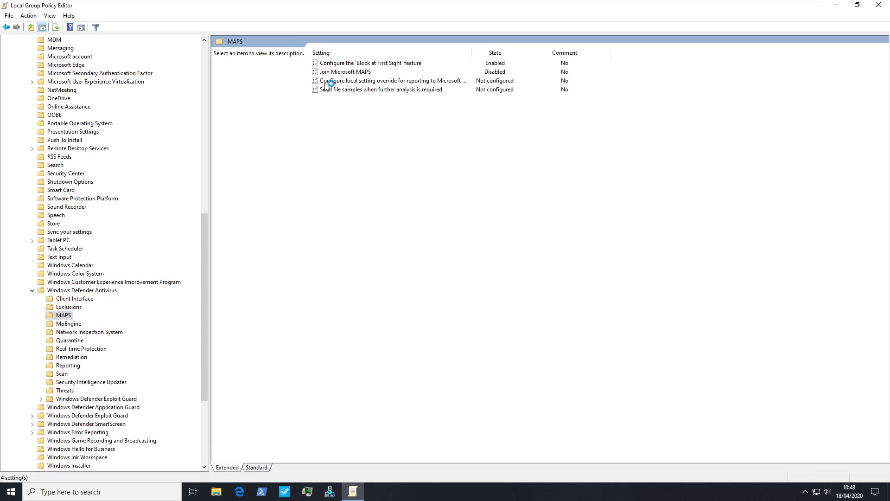
# - Enable the Join Microsoft MAPS policy with Advanced MAPS membership and save it
pyautogui.doubleClick(330, 73)
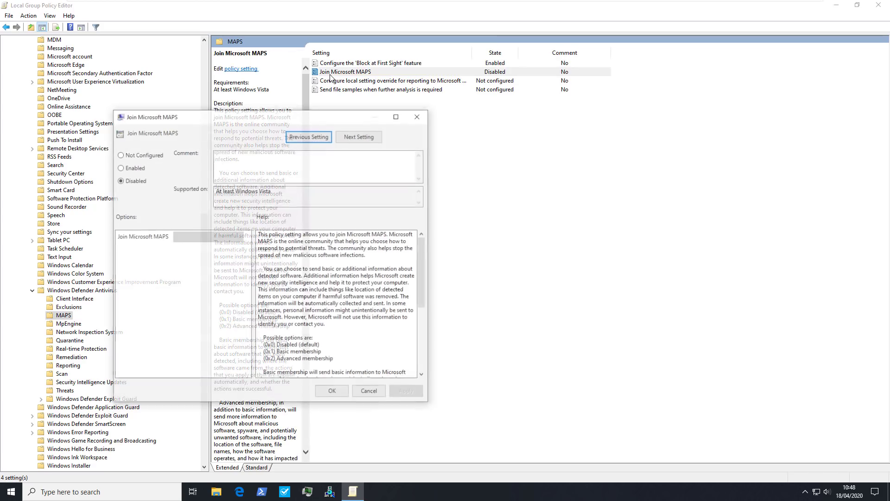
pyautogui.click(120, 167)
pyautogui.click(207, 236)
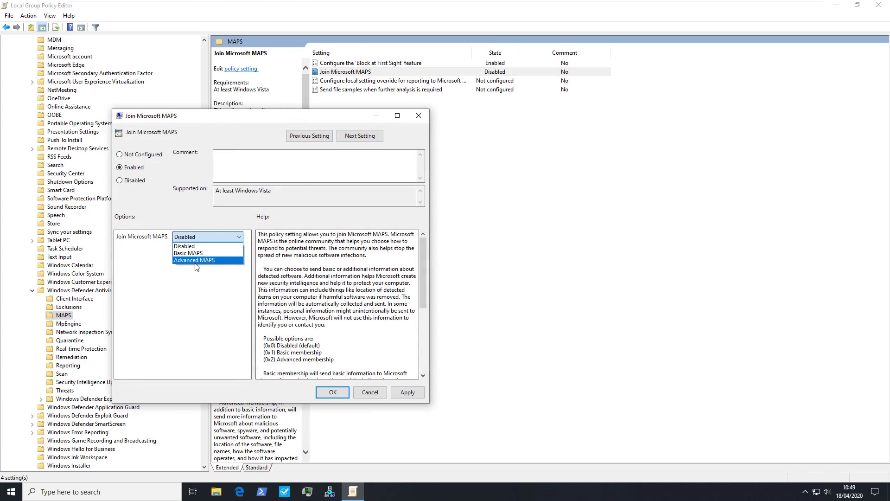
pyautogui.click(196, 261)
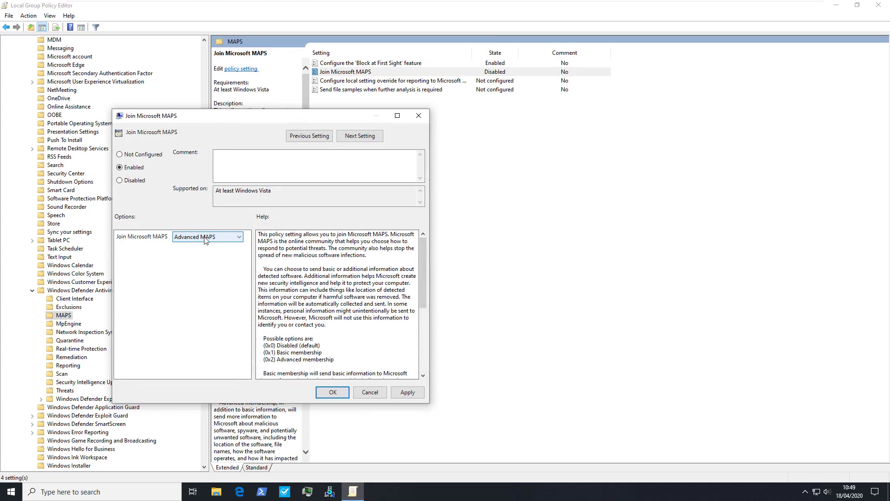
pyautogui.scroll(-6, 297, 264)
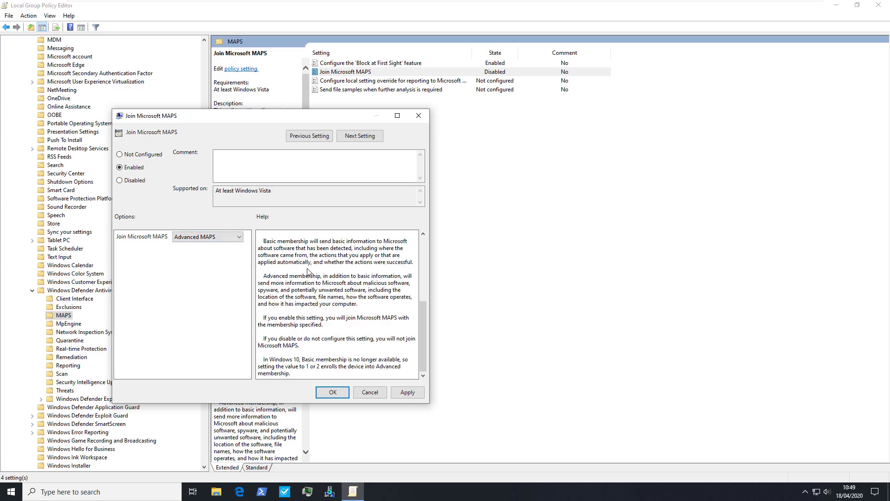
pyautogui.click(333, 392)
# - Check the 'Block at First Sight' policy and select the policy for sending file samples when further analysis is required
pyautogui.doubleClick(388, 63)
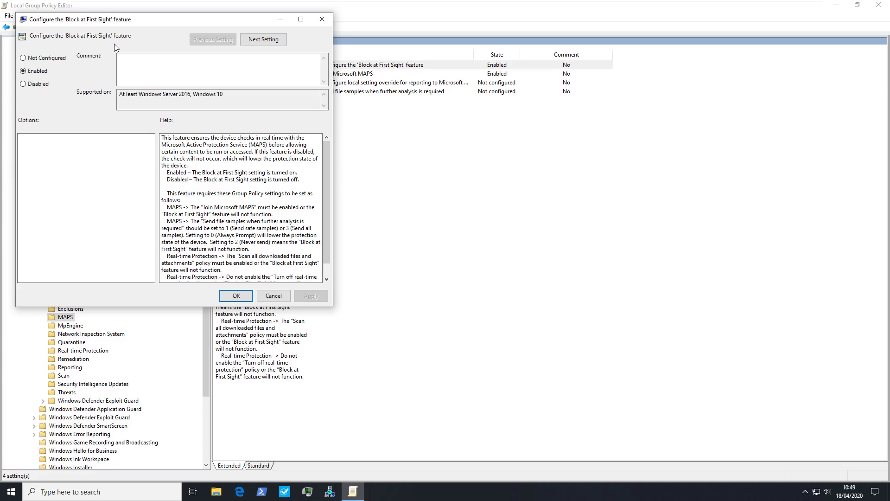
pyautogui.click(248, 295)
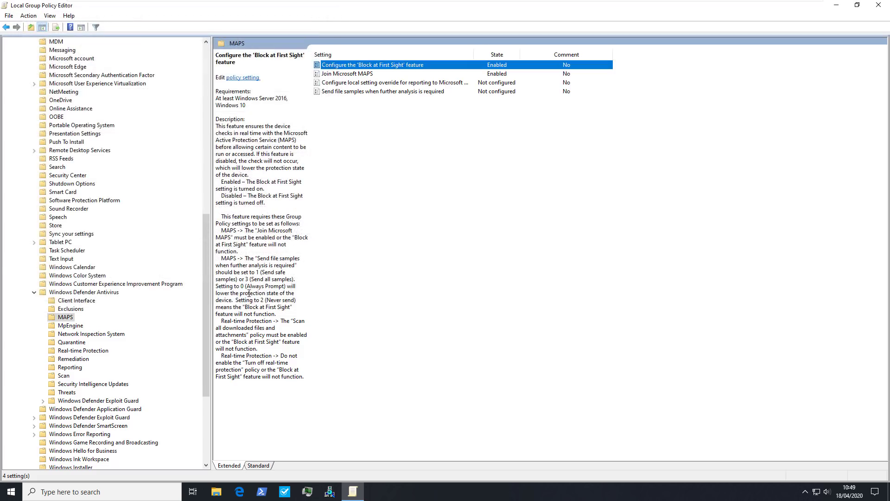
pyautogui.press('End')
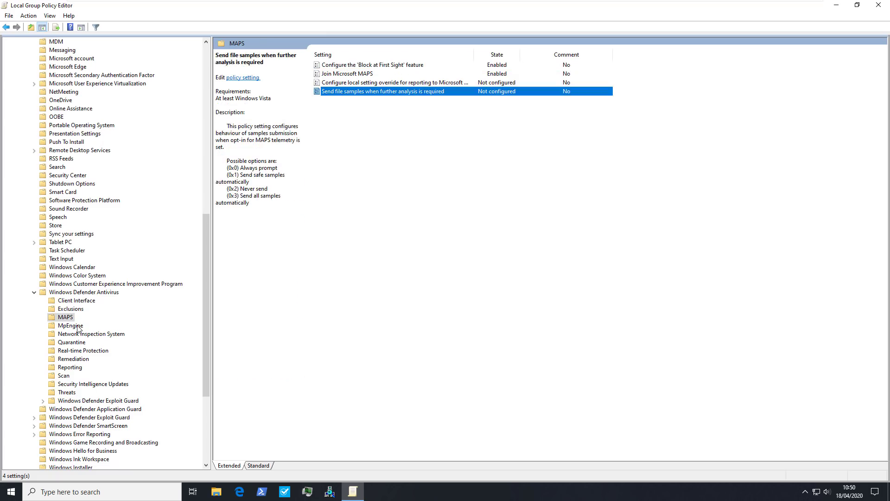
# - Enable the extended cloud check policy in MpEngine with a check time of 20 seconds and save it
pyautogui.click(77, 326)
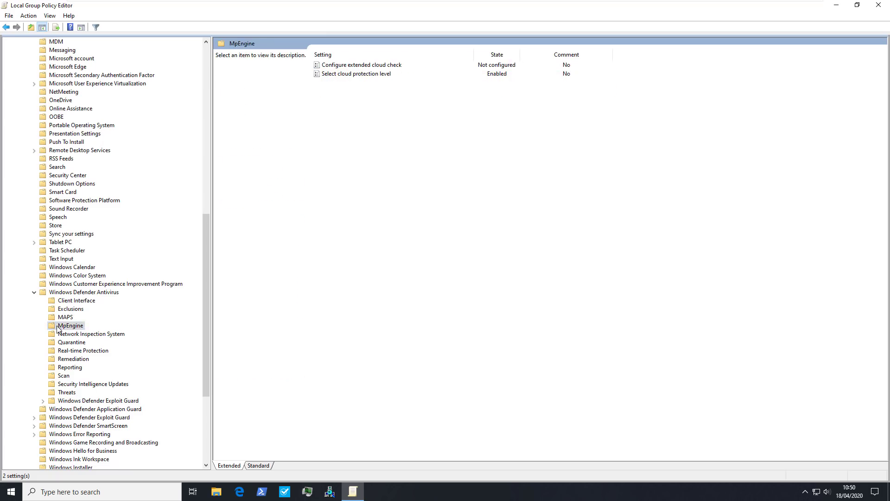
pyautogui.doubleClick(351, 65)
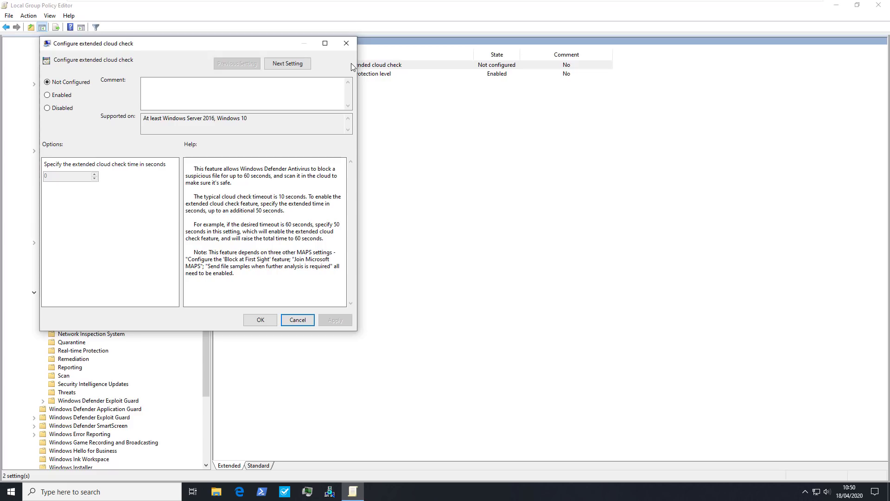
pyautogui.hotkey('alt', 'e')
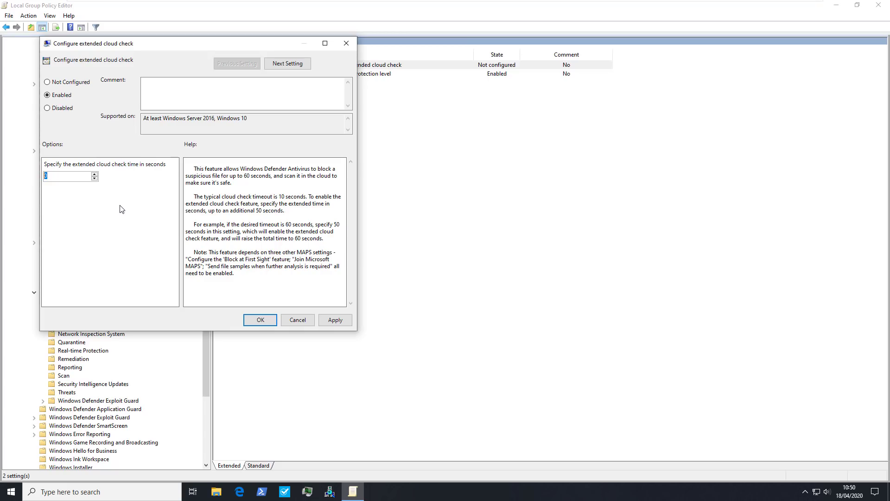
pyautogui.write('20')
pyautogui.click(336, 319)
pyautogui.click(255, 319)
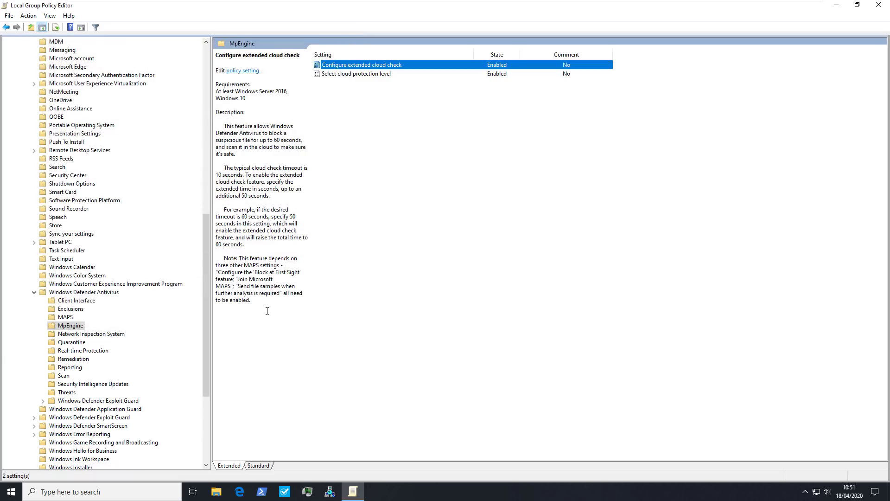
# - Choose High+ blocking level as the cloud blocking level in the Select cloud protection level policy
pyautogui.click(348, 77)
pyautogui.doubleClick(348, 76)
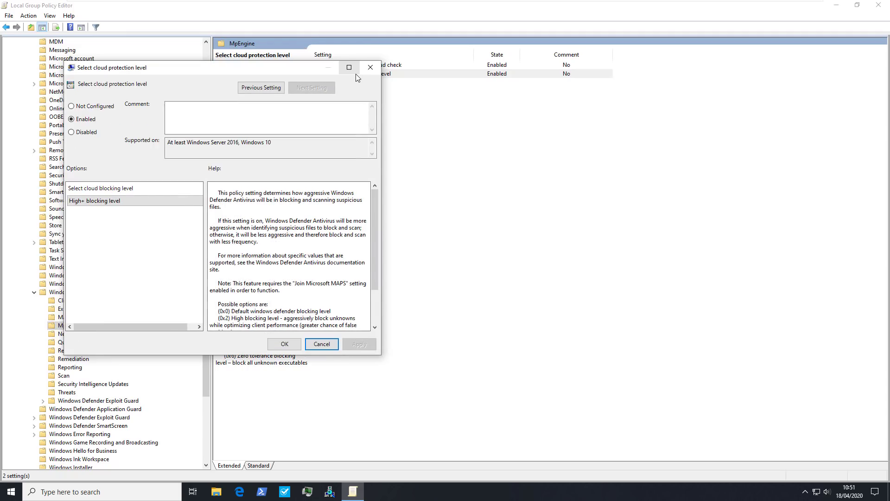
pyautogui.click(135, 200)
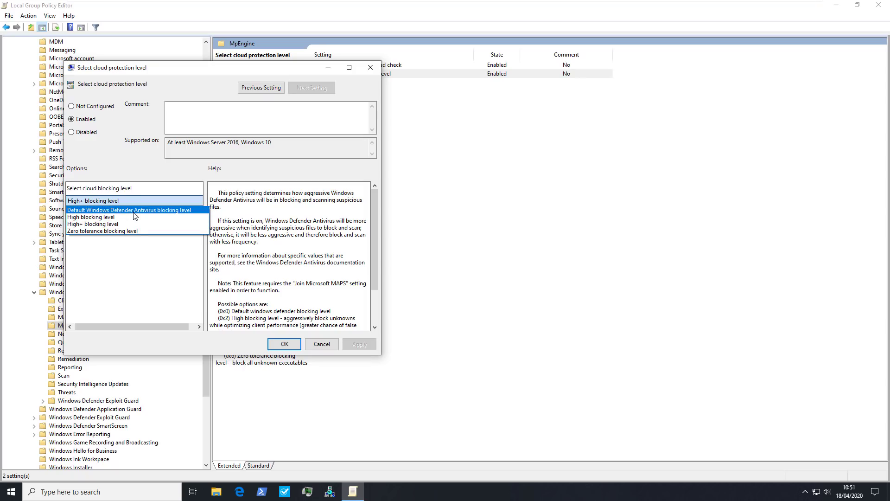
pyautogui.click(122, 223)
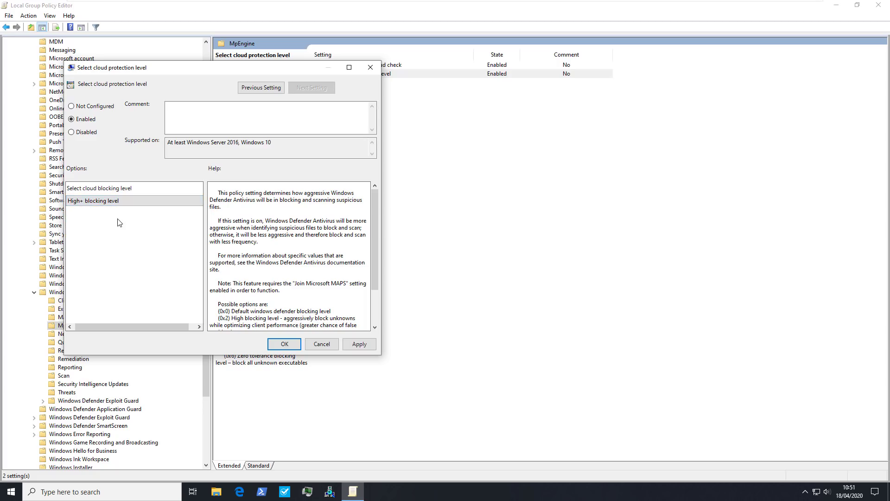
# - Review the blocking level descriptions in the policy help and the Classified sample folder, and save the cloud protection level policy
pyautogui.scroll(-1, 255, 286)
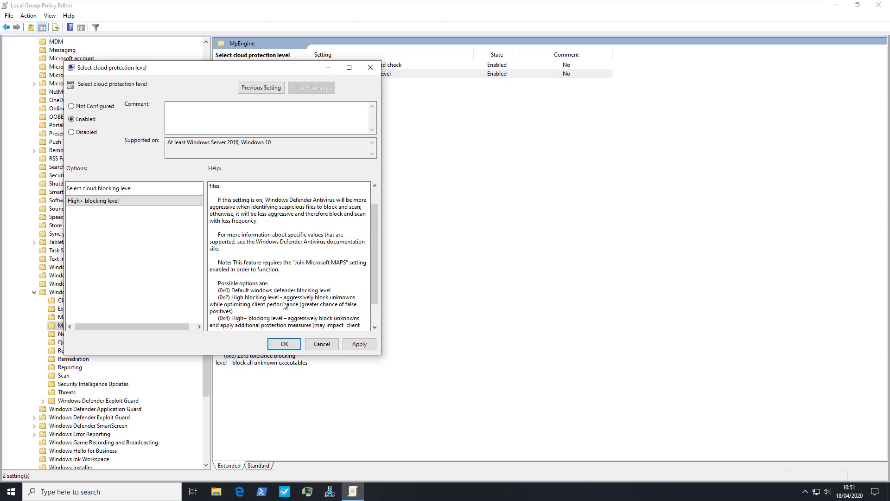
pyautogui.moveTo(284, 297); pyautogui.dragTo(307, 309)
pyautogui.click(302, 310)
pyautogui.scroll(-1, 291, 298)
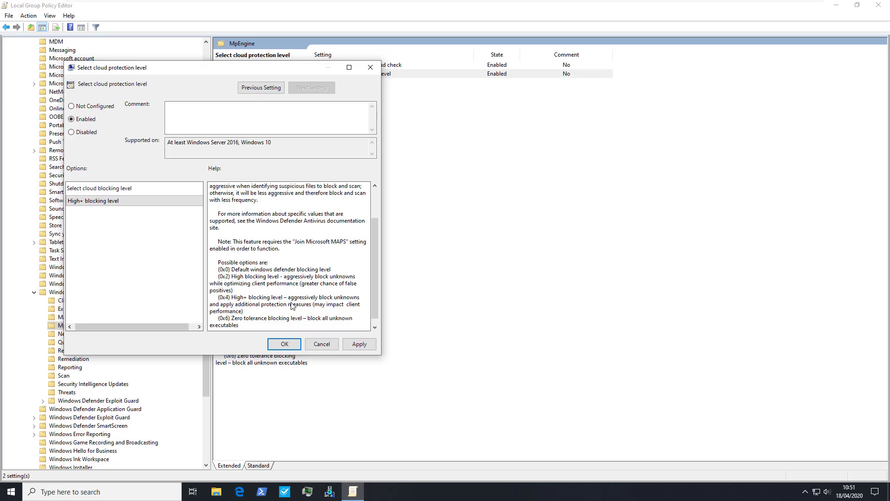
pyautogui.moveTo(288, 304); pyautogui.dragTo(278, 314)
pyautogui.click(278, 314)
pyautogui.hotkey('alt', 'Tab')
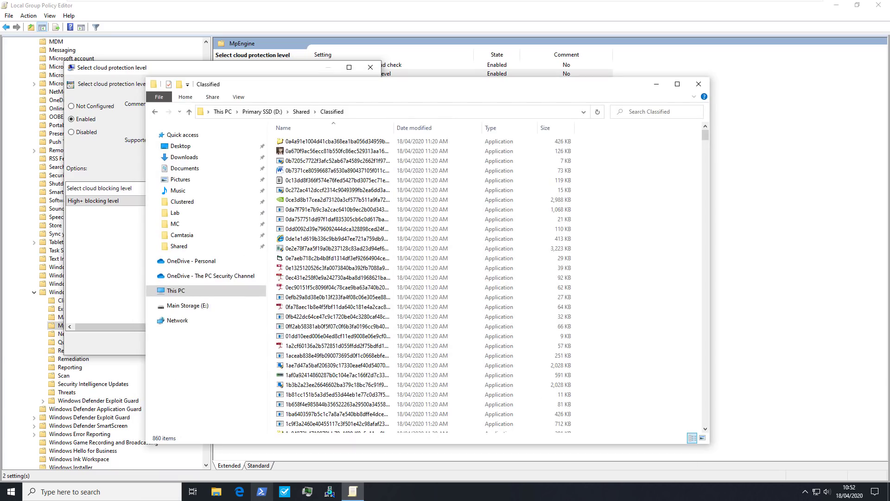
pyautogui.hotkey('alt', 'Tab')
pyautogui.click(282, 343)
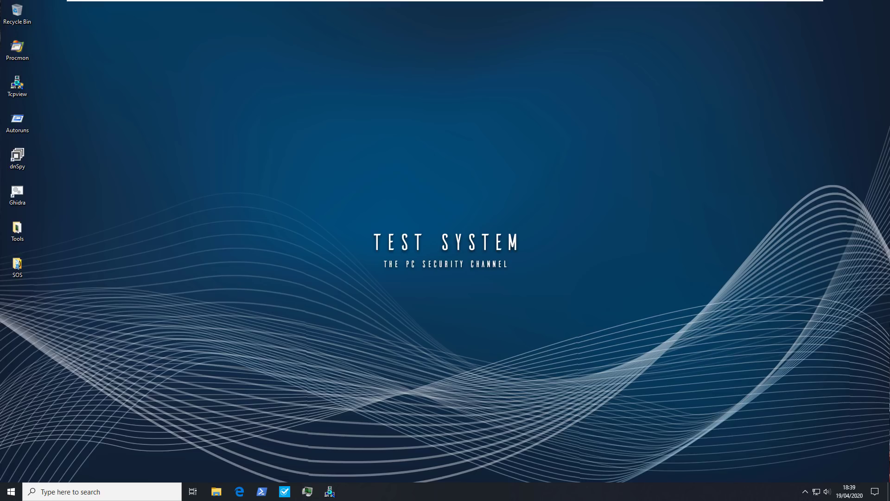
# - Turn on Defender's potentially unwanted app protection from an elevated PowerShell with Set-MpPreference -PUAProtection 1
pyautogui.rightClick(262, 490)
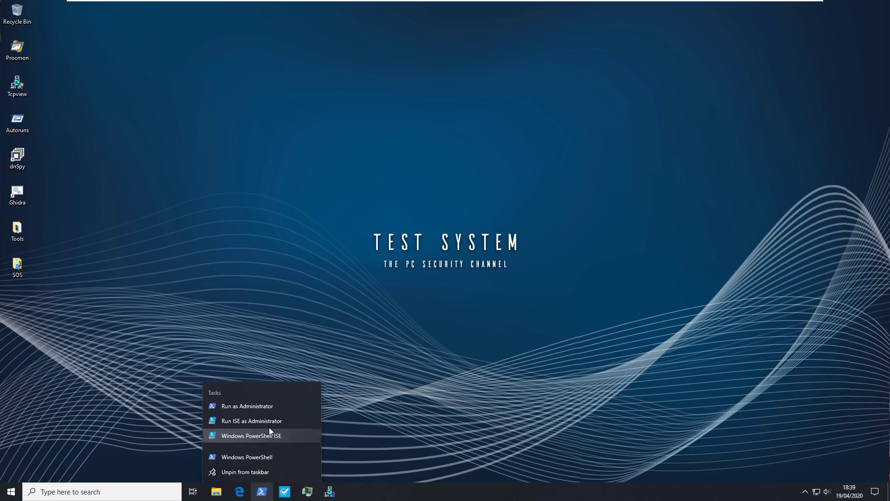
pyautogui.click(268, 402)
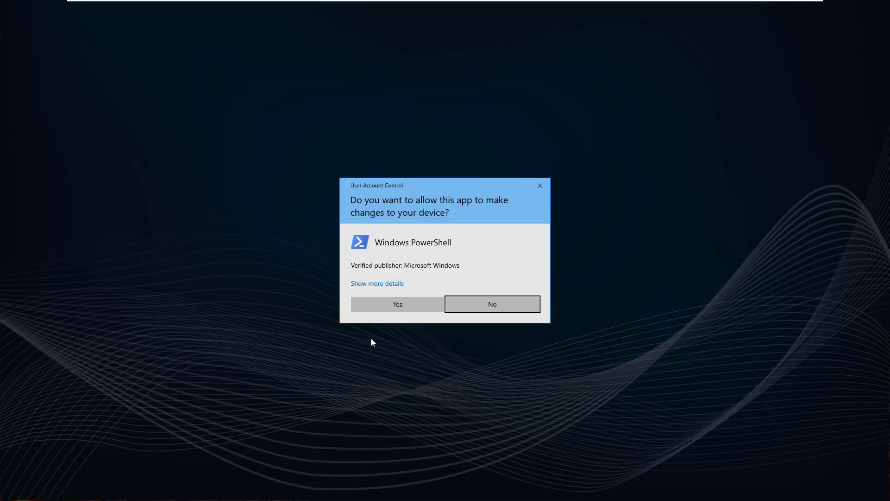
pyautogui.click(381, 308)
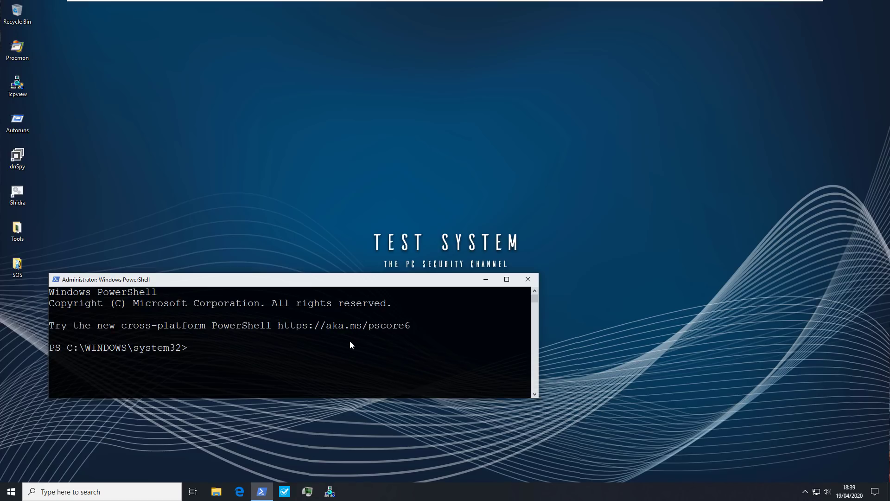
pyautogui.write('Set-MpPreference -PUAProtection 1')
pyautogui.press('Return')
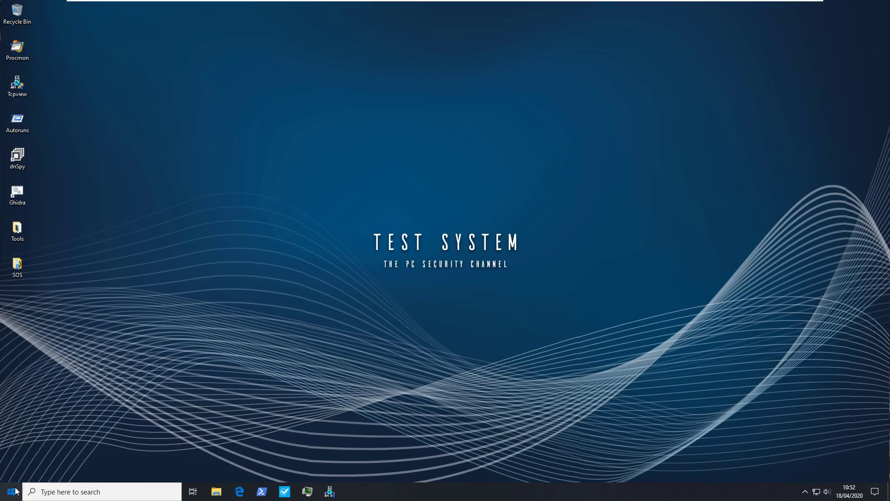
# - Restart the computer
pyautogui.click(13, 490)
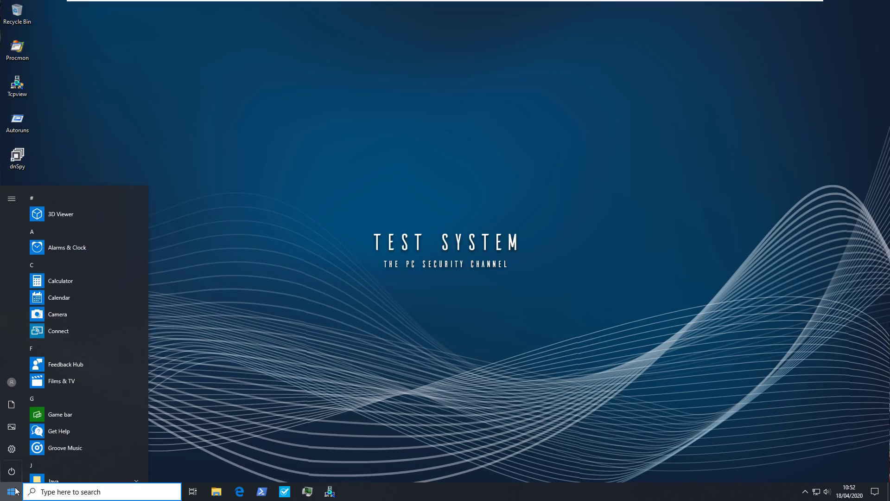
pyautogui.click(12, 470)
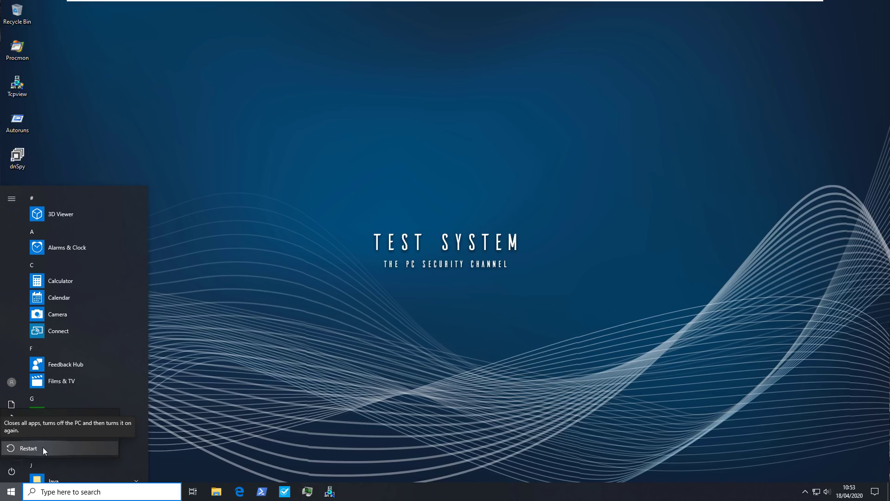
pyautogui.click(43, 447)
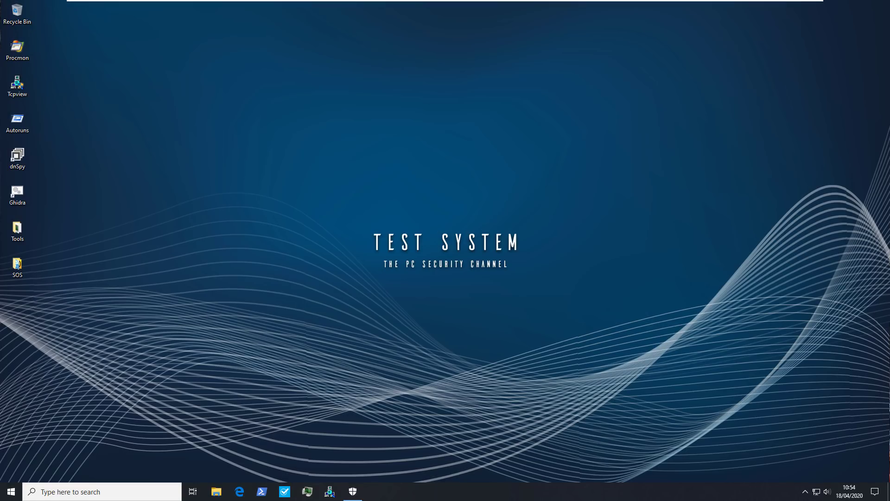
# - Run python malex.py from Z:/Shared in a non-elevated PowerShell and answer yes to the real-time protection question
pyautogui.click(353, 490)
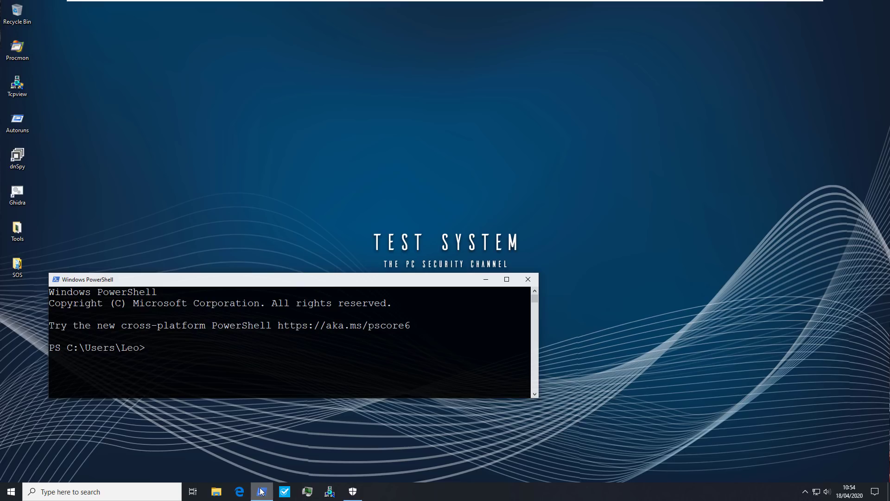
pyautogui.write('cd Z:/Shared')
pyautogui.press('Return')
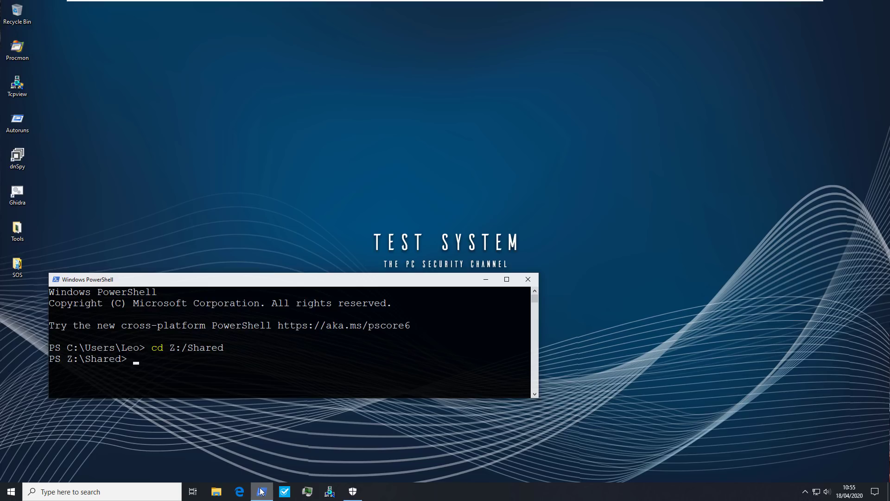
pyautogui.write('python malex.py')
pyautogui.press('Return')
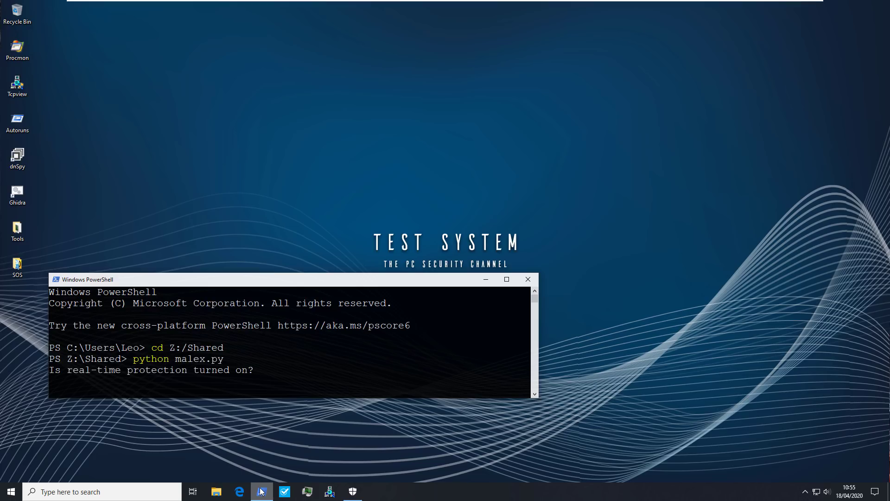
pyautogui.write('yes')
pyautogui.press('Return')
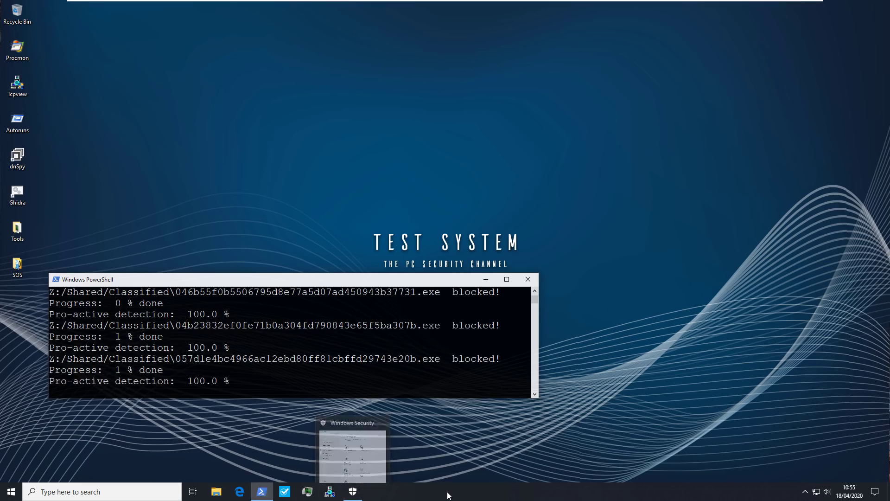
# - Open Task Manager during the malware test and place its window clear of the PowerShell output
pyautogui.rightClick(446, 492)
pyautogui.click(469, 445)
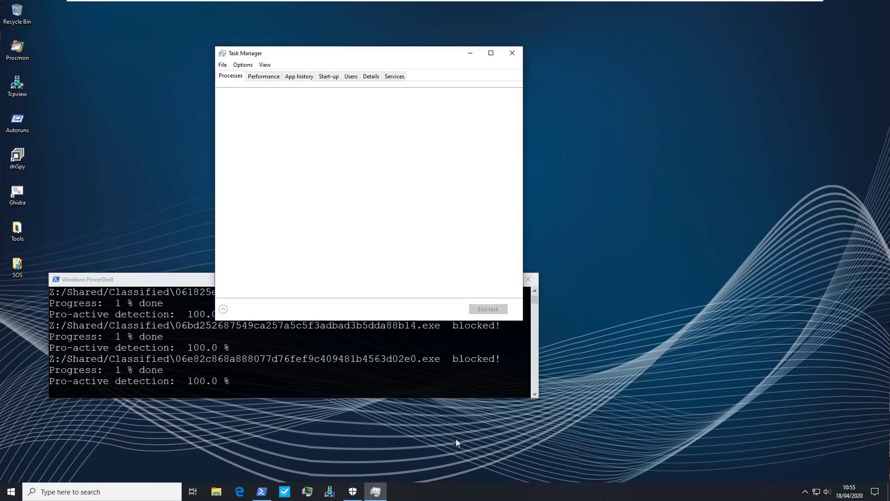
pyautogui.moveTo(357, 54); pyautogui.dragTo(697, 78)
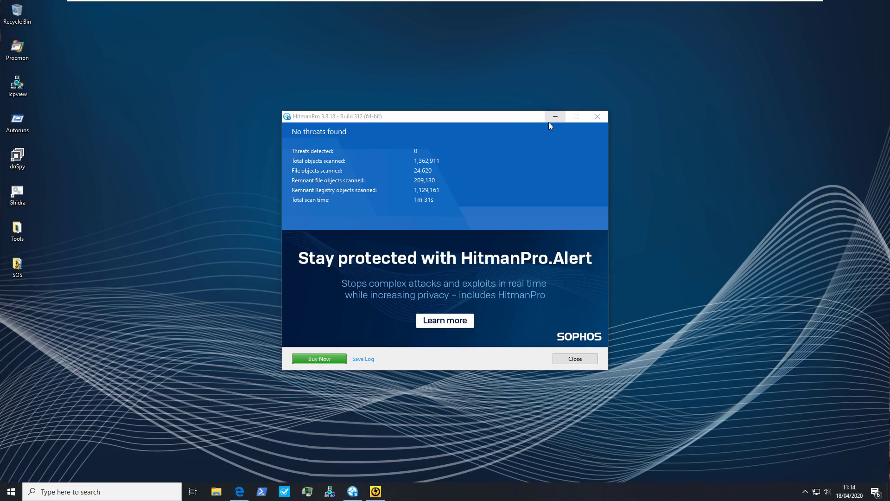
# - Close the HitmanPro scan results, and bring up the Norton Power Eraser results and cancel them without applying the fix
pyautogui.click(571, 361)
pyautogui.click(361, 493)
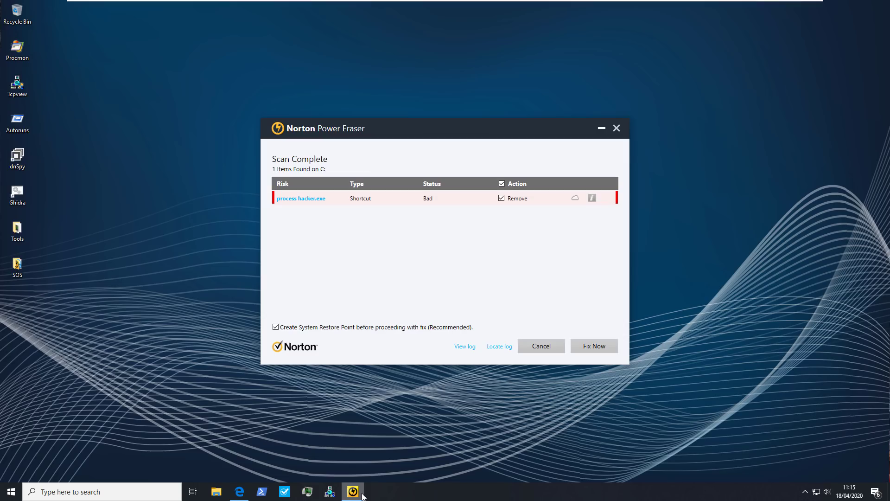
pyautogui.click(542, 346)
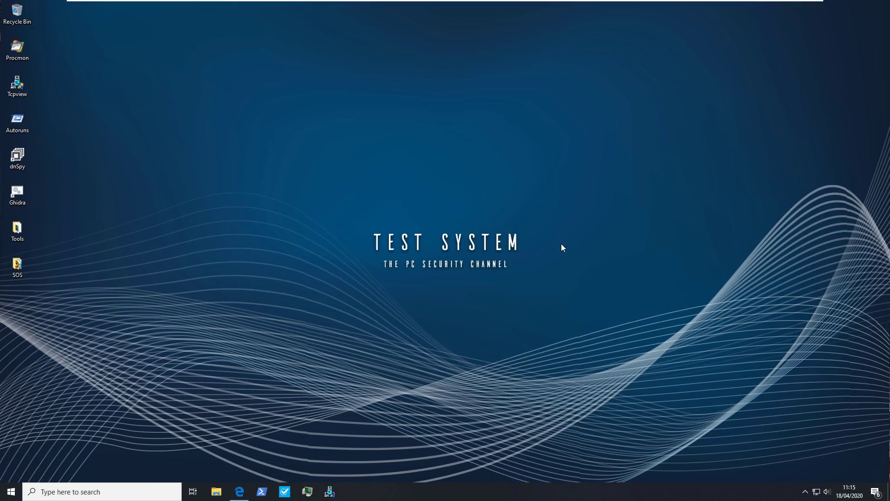